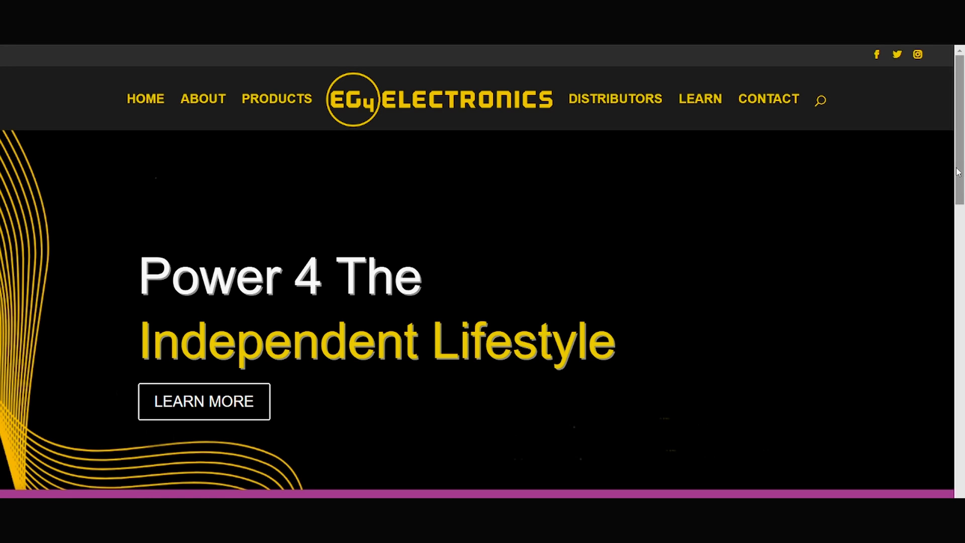
drag(958, 170, 962, 321)
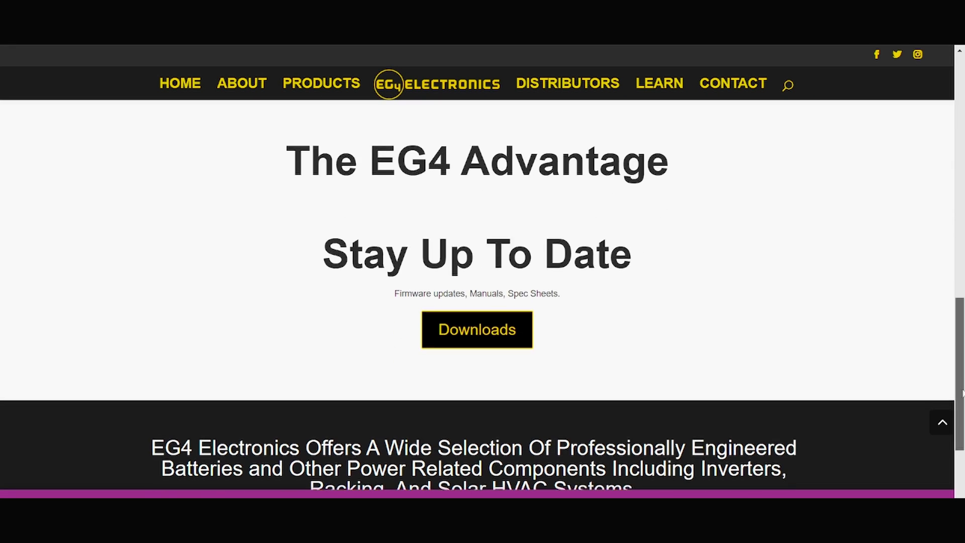
Download the EG4 6500EX-48 inverter firmware zip from the EG4 Downloads page.
drag(962, 321, 962, 407)
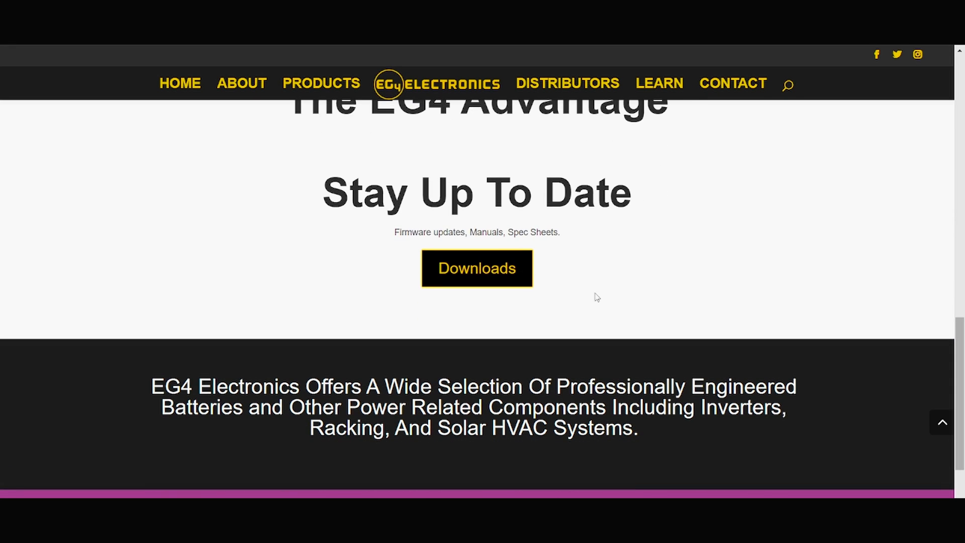
click(472, 270)
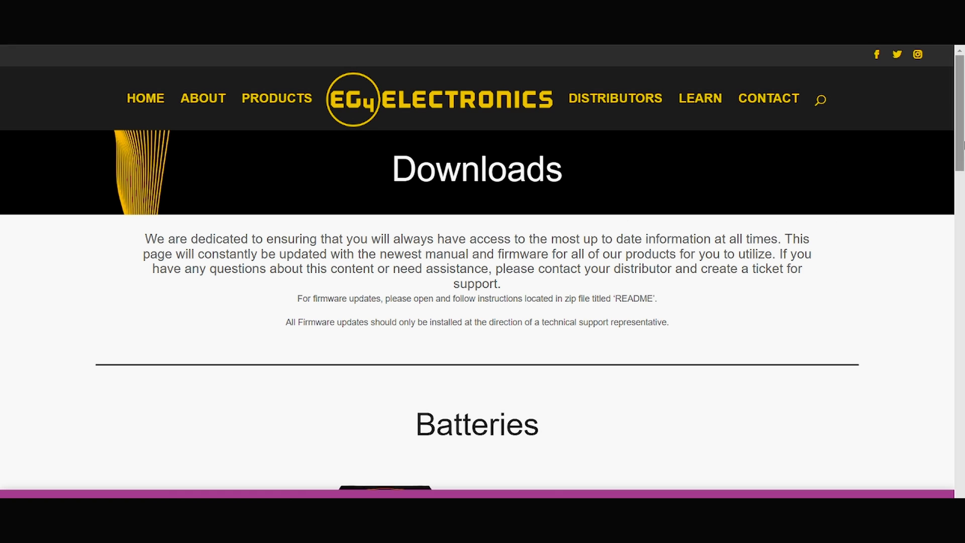
drag(959, 114, 960, 301)
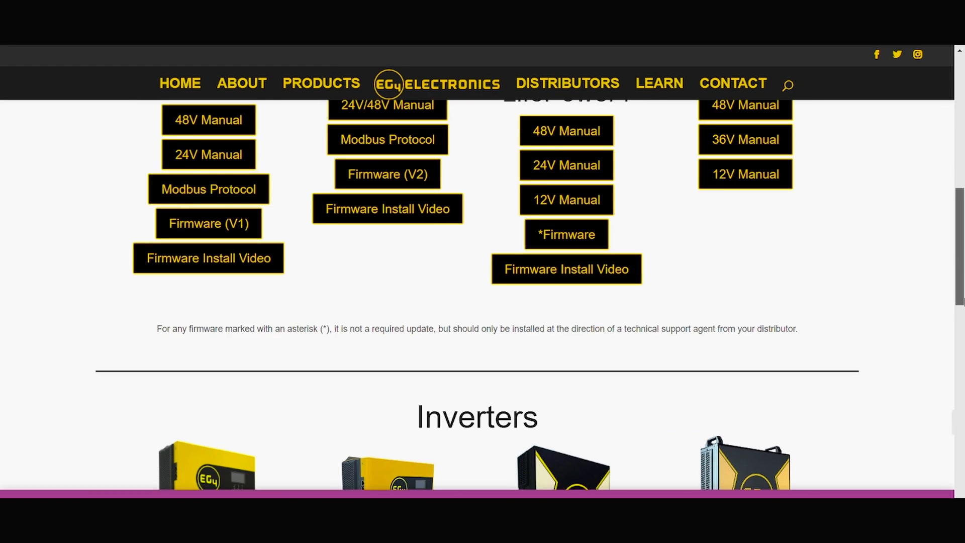
drag(960, 302, 960, 347)
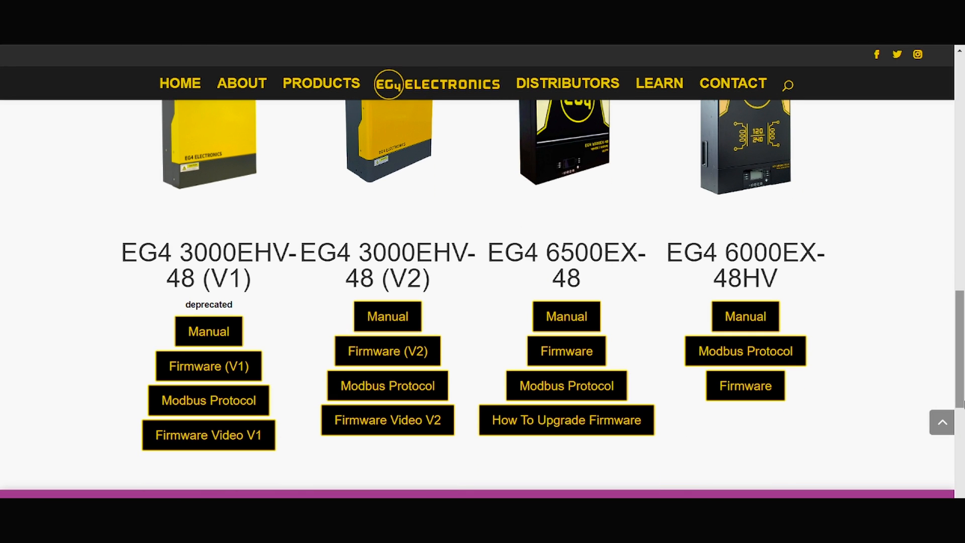
click(559, 351)
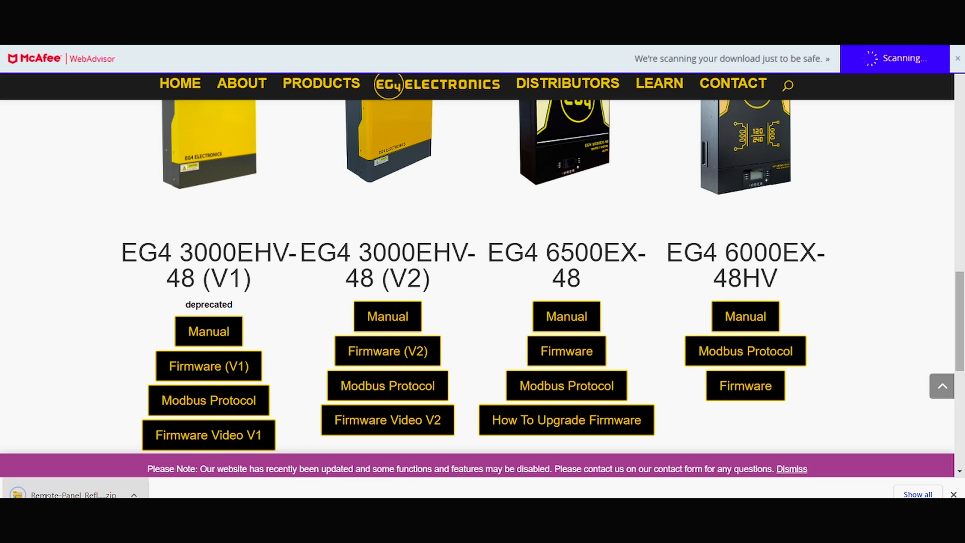
Browse into the downloaded zip's Remote Panel_Reflash_MCU folder and attempt to launch the tool.
click(71, 494)
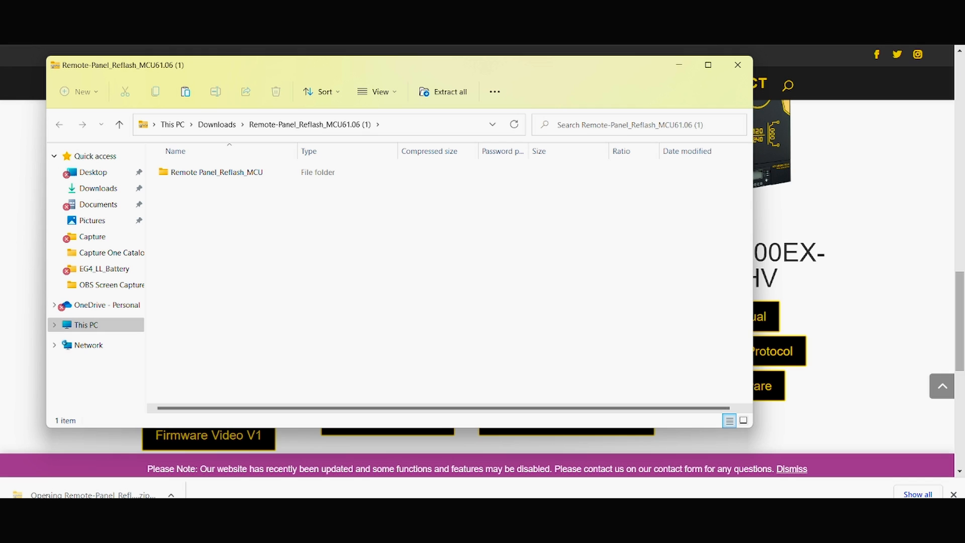
click(216, 173)
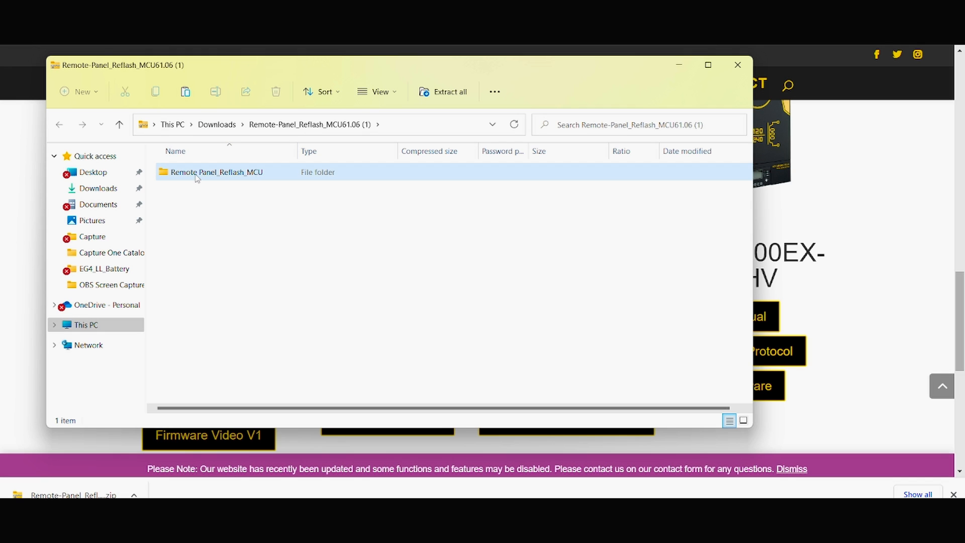
double_click(196, 179)
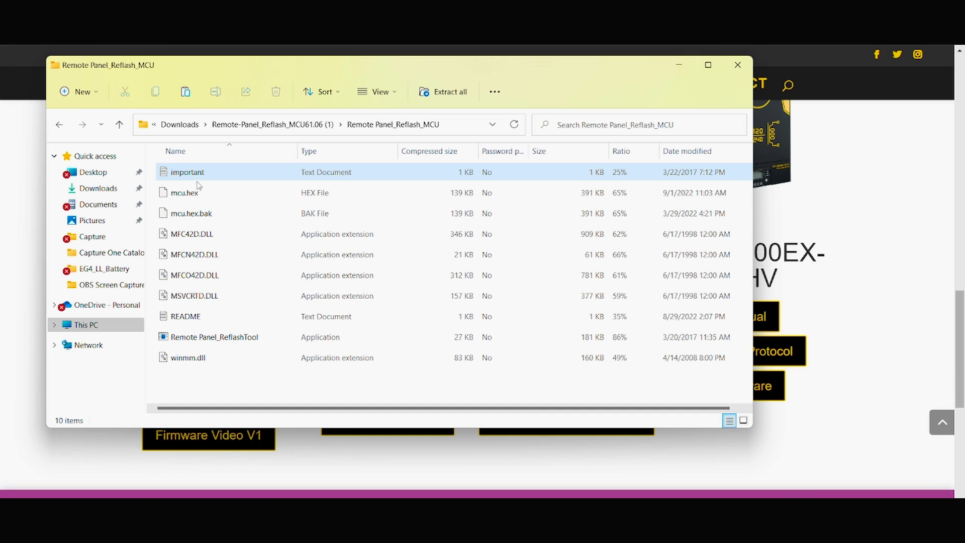
double_click(210, 339)
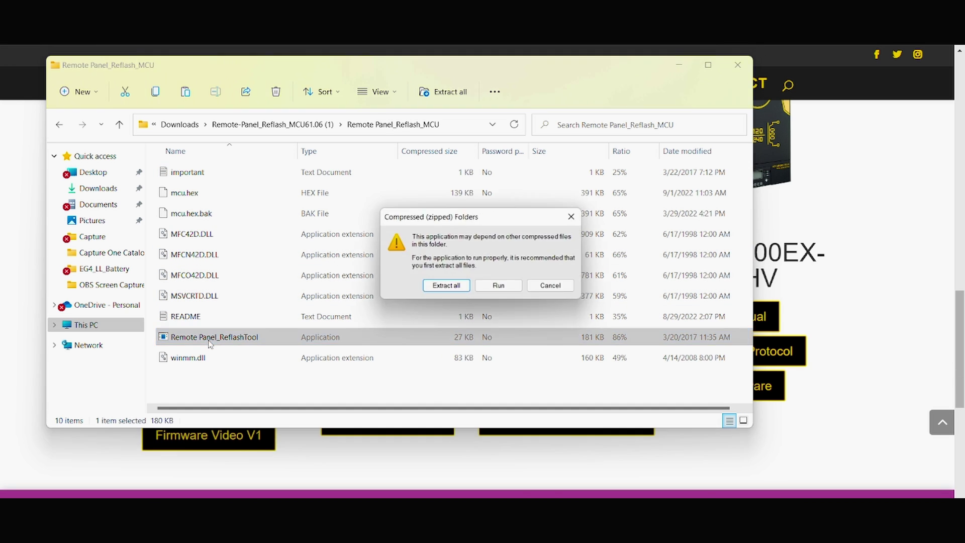
Extract all files to the suggested Downloads folder and enter the extracted Remote Panel_Reflash_MCU folder.
click(446, 287)
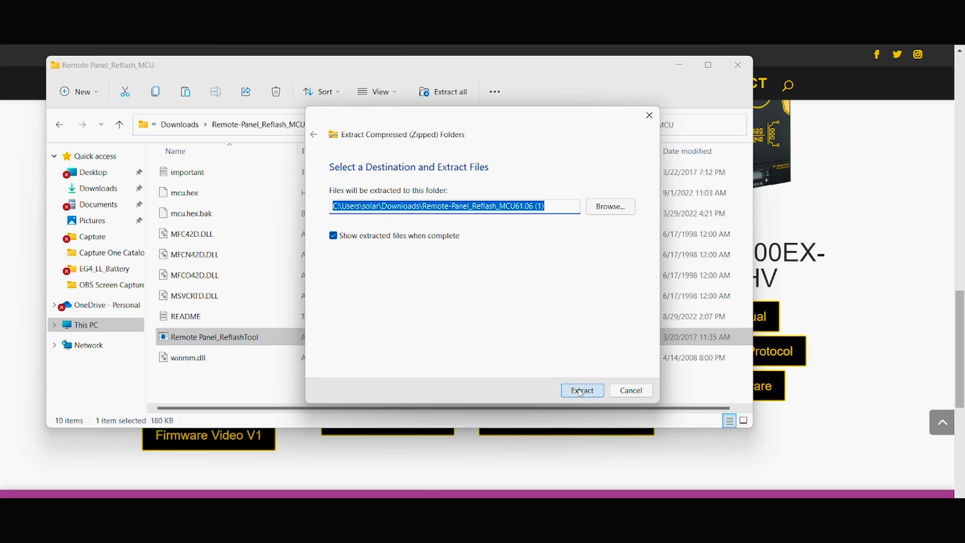
click(581, 390)
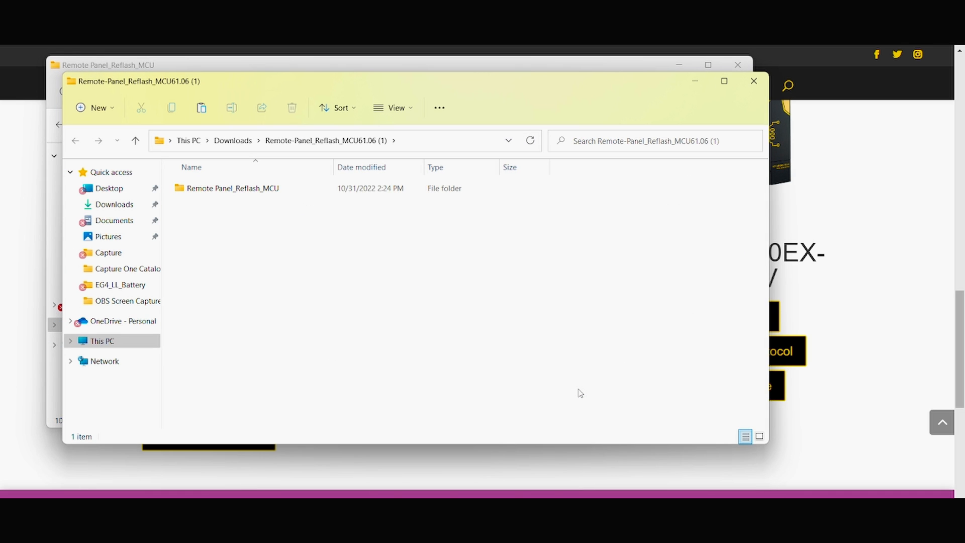
double_click(274, 193)
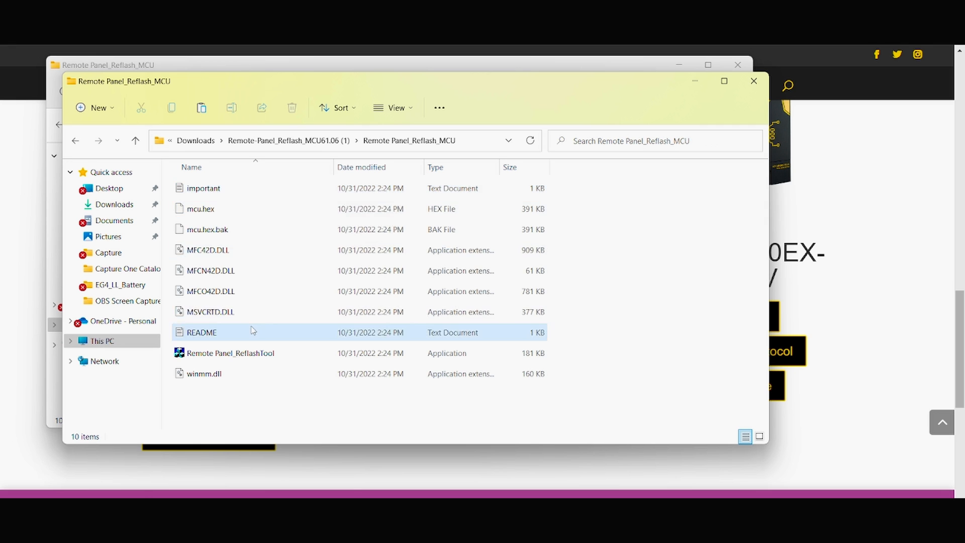
Launch Remote Panel_ReflashTool and run it anyway past the SmartScreen warning.
double_click(245, 355)
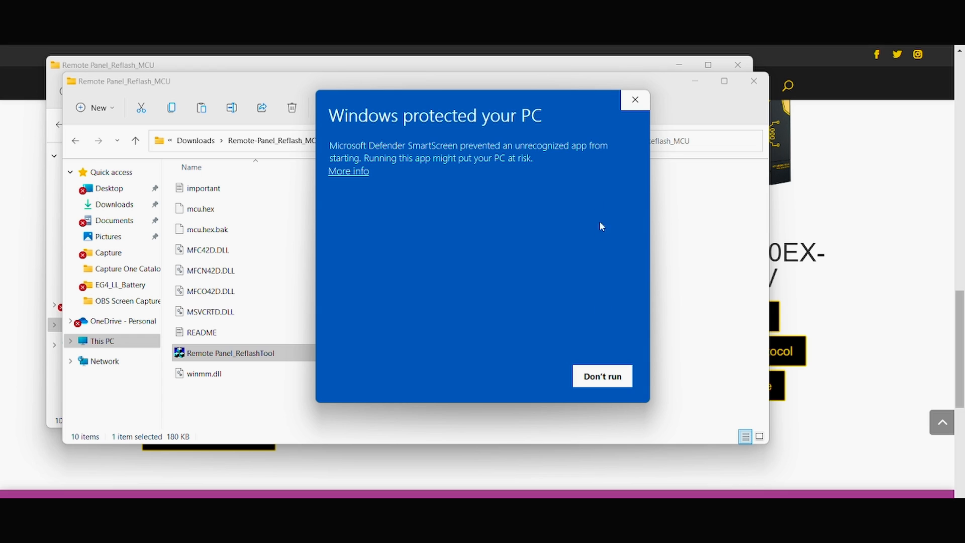
click(353, 172)
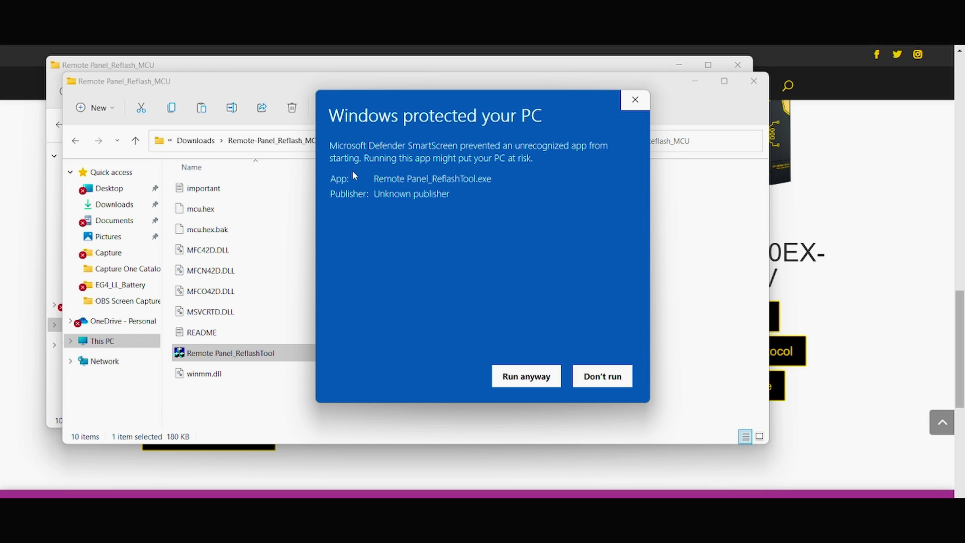
click(527, 376)
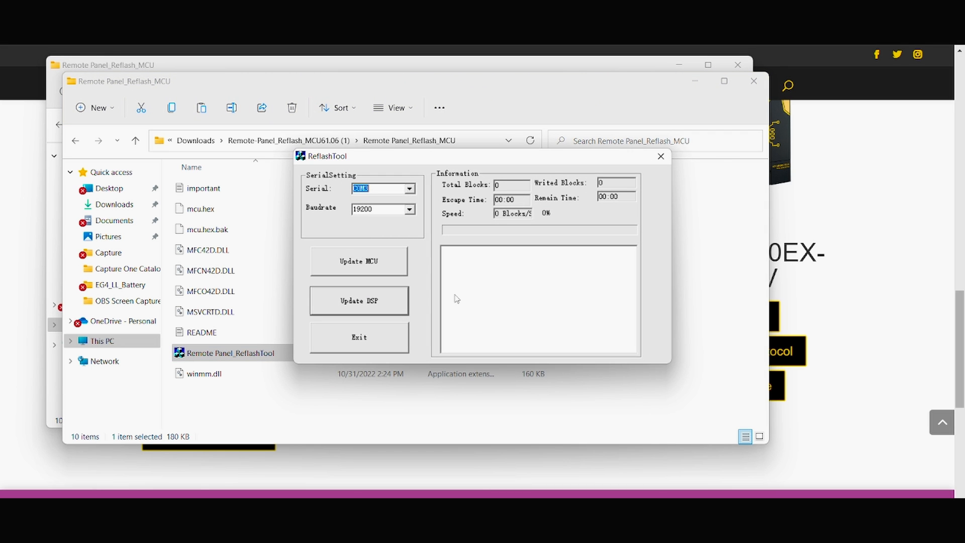
Select serial port COM5 and start the MCU firmware update.
click(411, 190)
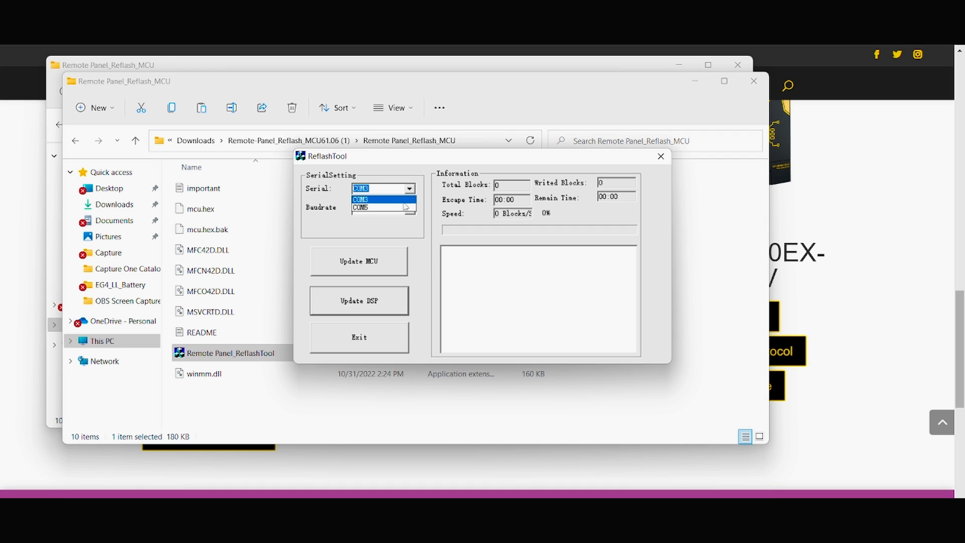
click(404, 209)
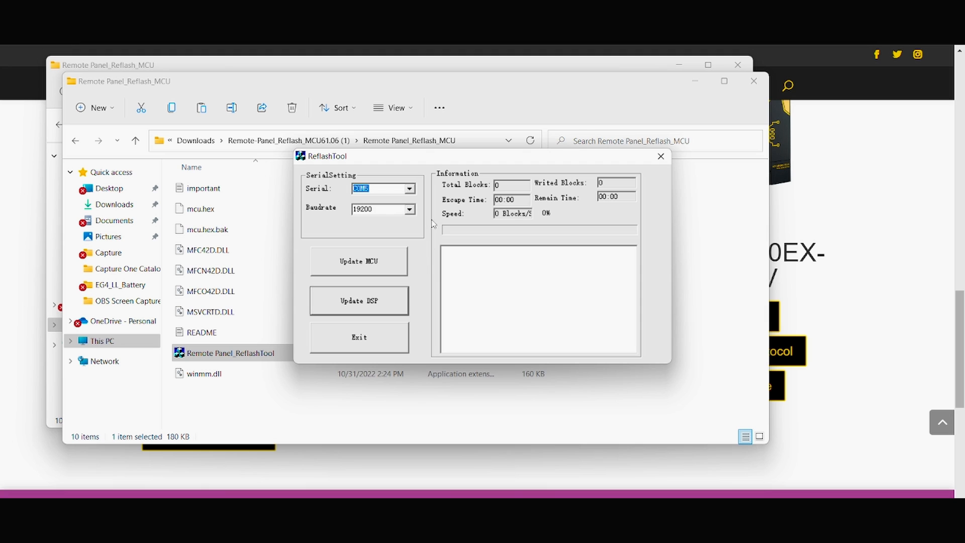
click(378, 266)
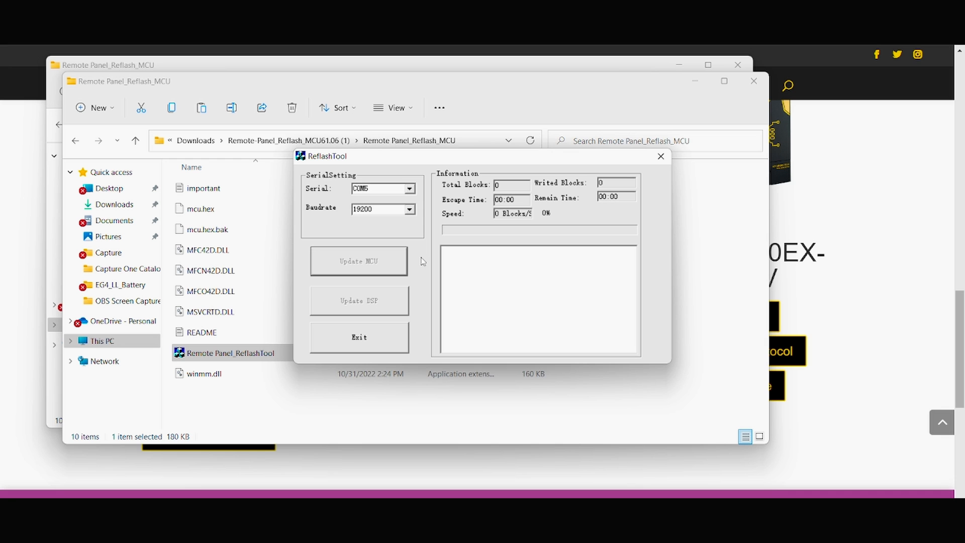